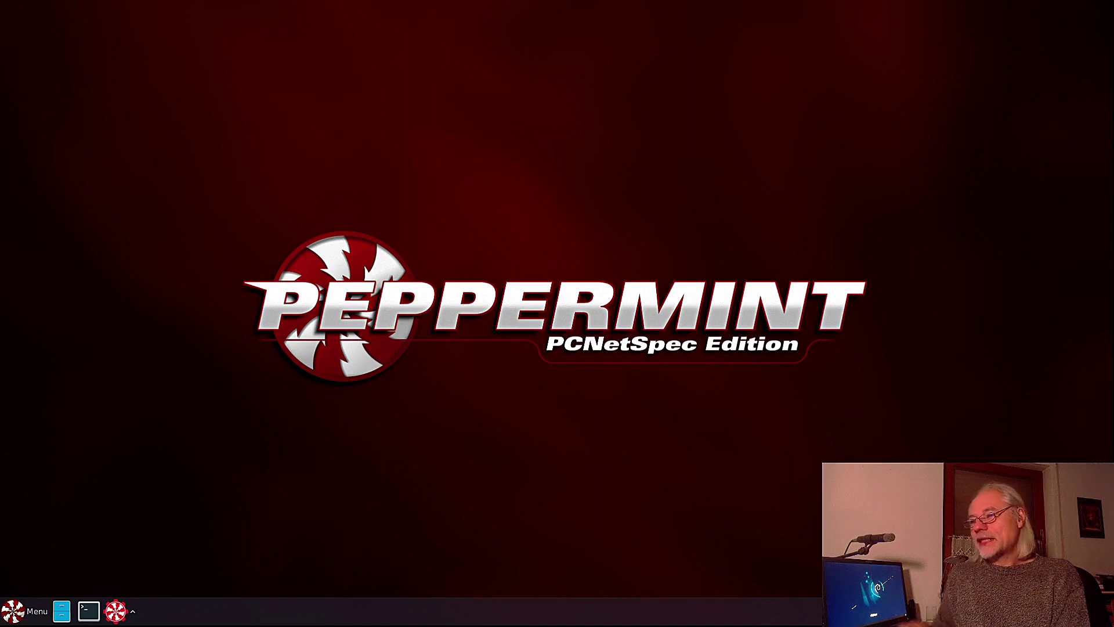
Install Timeshift 20.11.1-1 and libgee-0.8-2 in Terminal with sudo apt install timeshift
{"action": "left_click", "coordinate": [89, 610]}
{"action": "type", "text": "sudo a"}
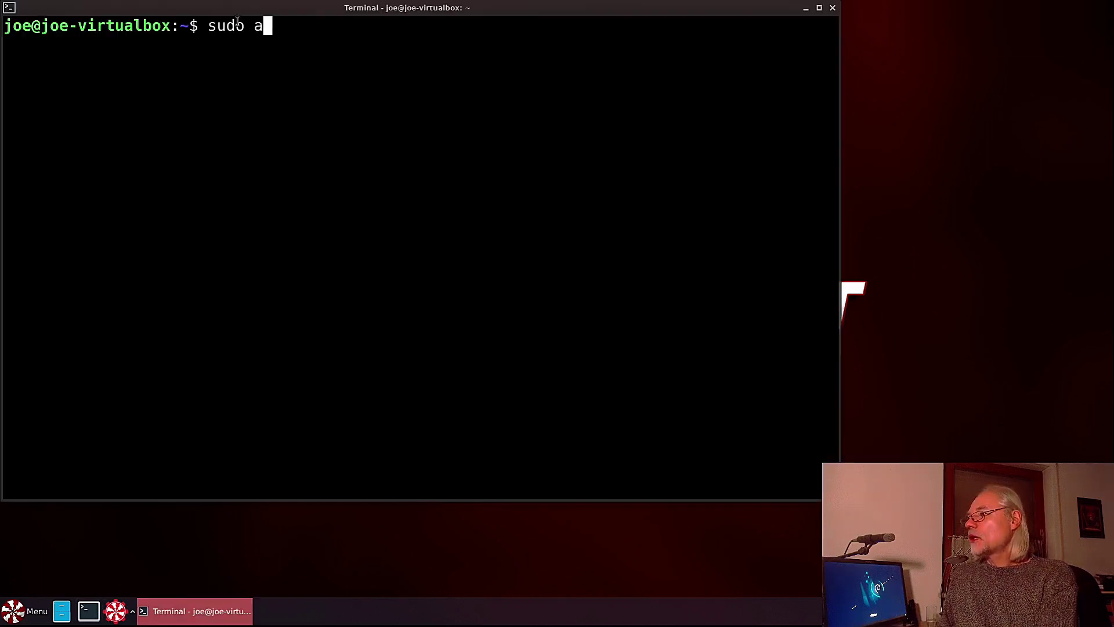
{"action": "type", "text": "pt install "}
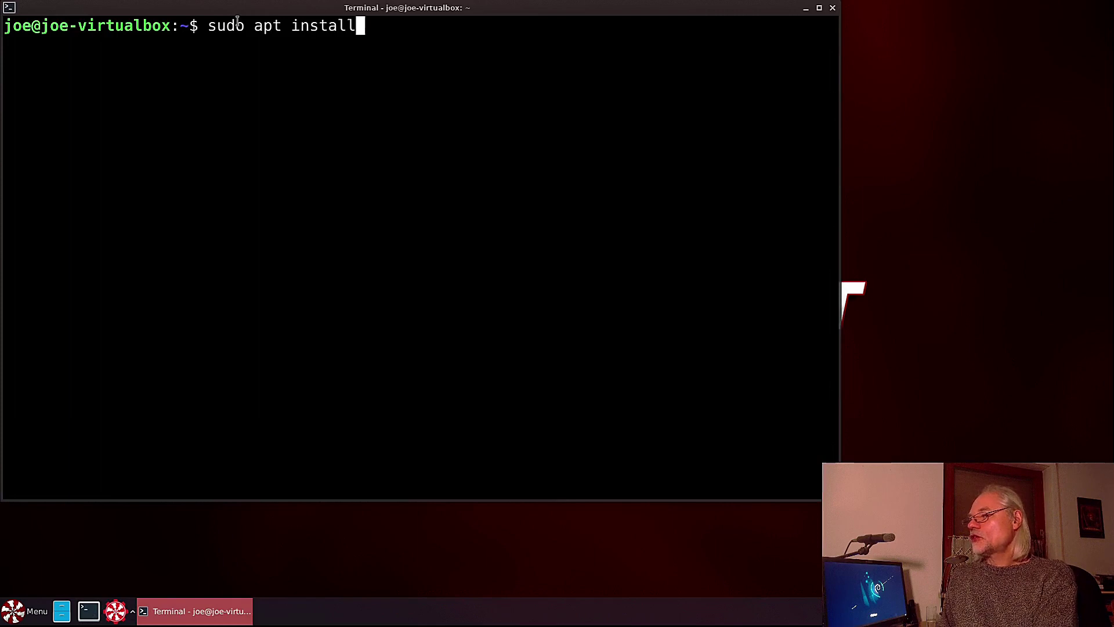
{"action": "type", "text": "t"}
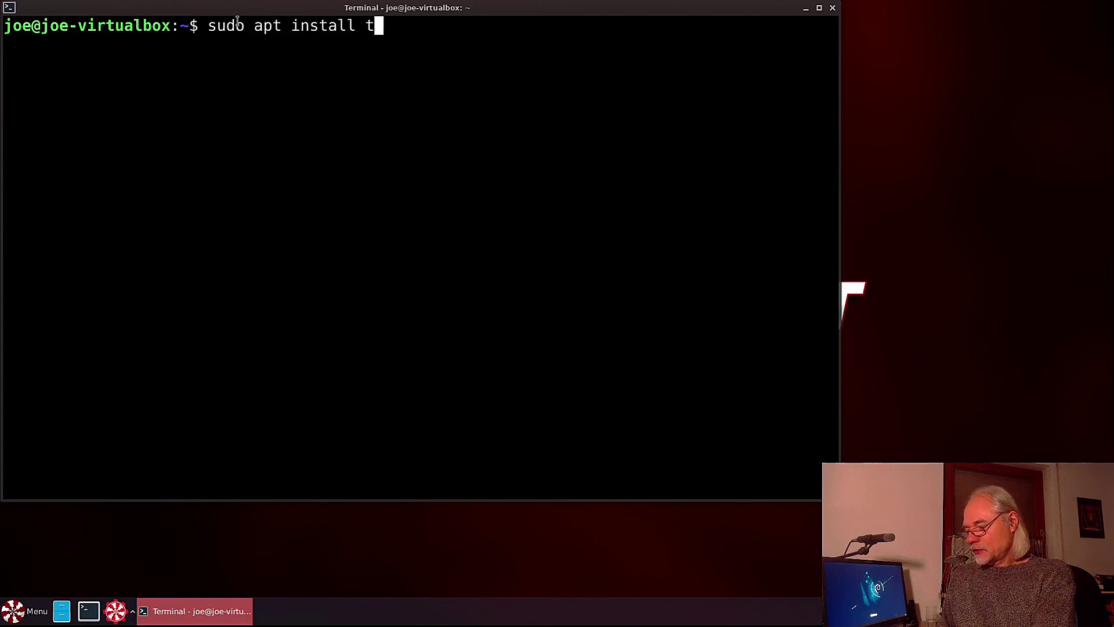
{"action": "type", "text": "imeshift"}
{"action": "key", "text": "Return"}
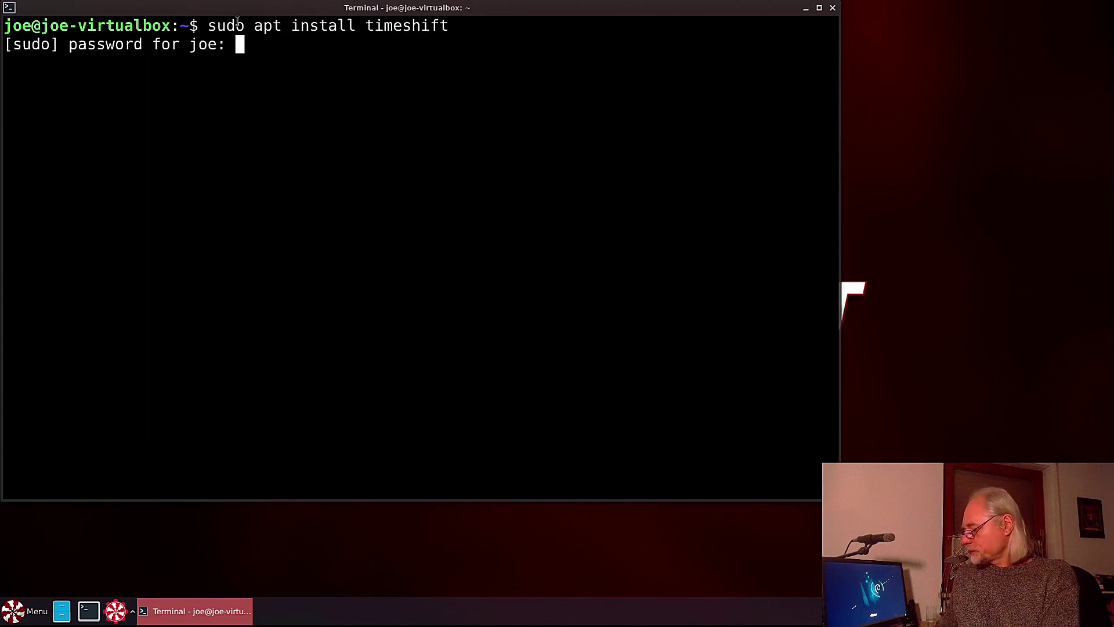
{"action": "key", "text": "Return"}
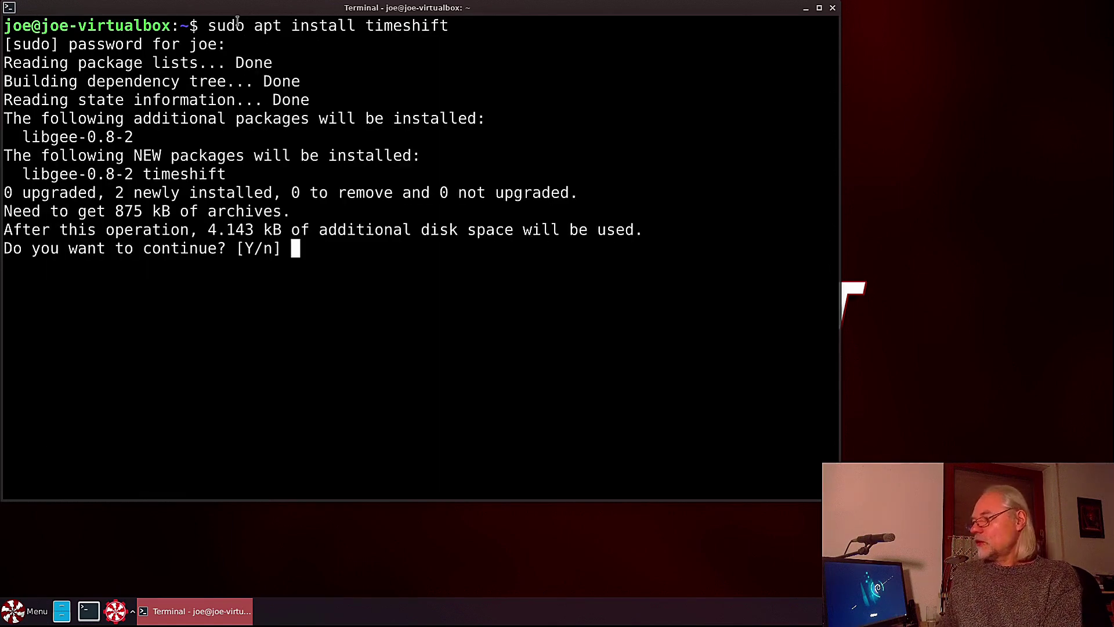
{"action": "key", "text": "Return"}
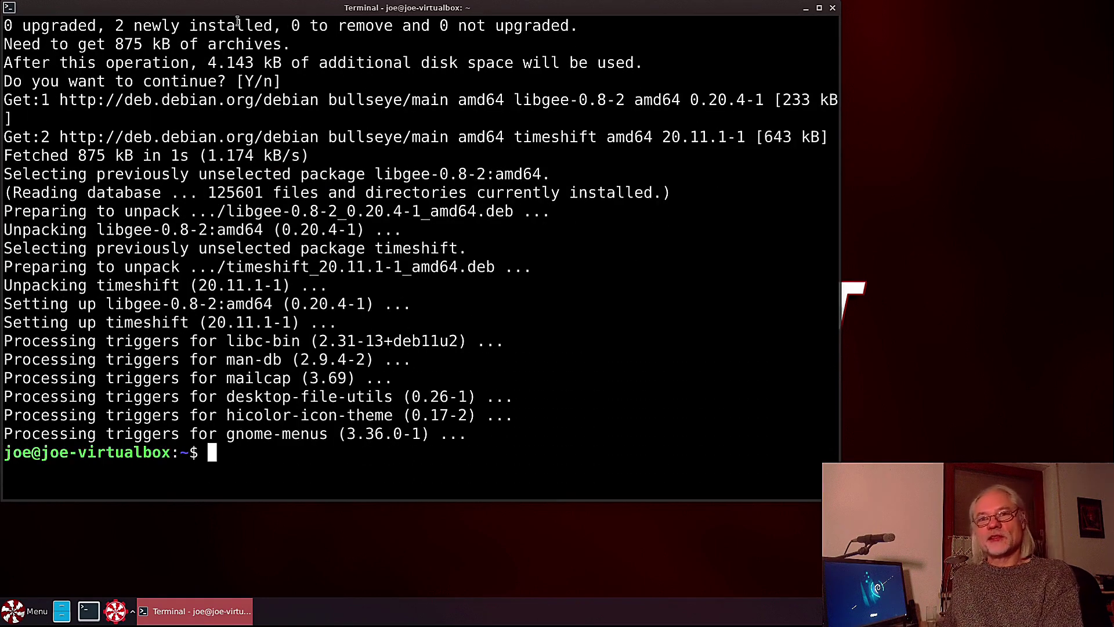
Close the terminal and start Timeshift from the menu search 'time', authenticating as administrator
{"action": "left_click", "coordinate": [832, 8]}
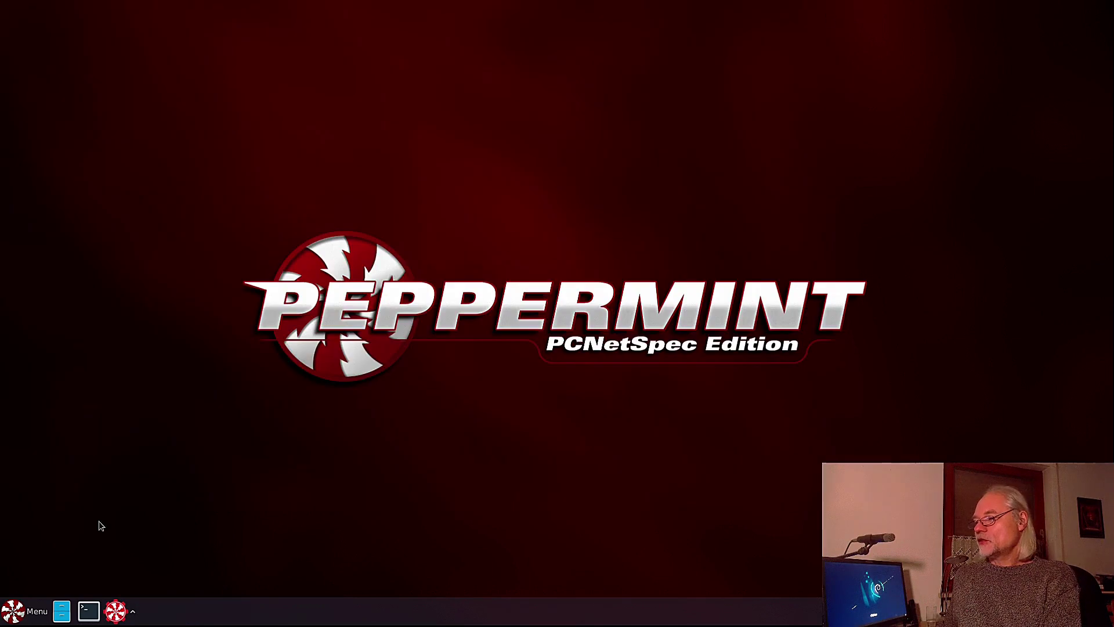
{"action": "left_click", "coordinate": [31, 608]}
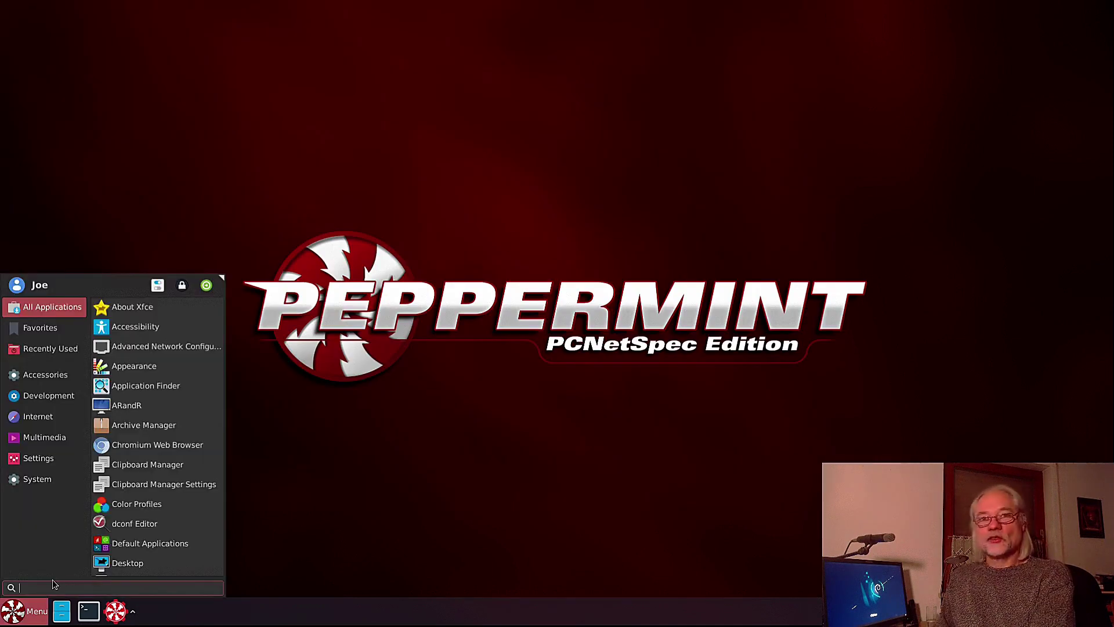
{"action": "type", "text": "time"}
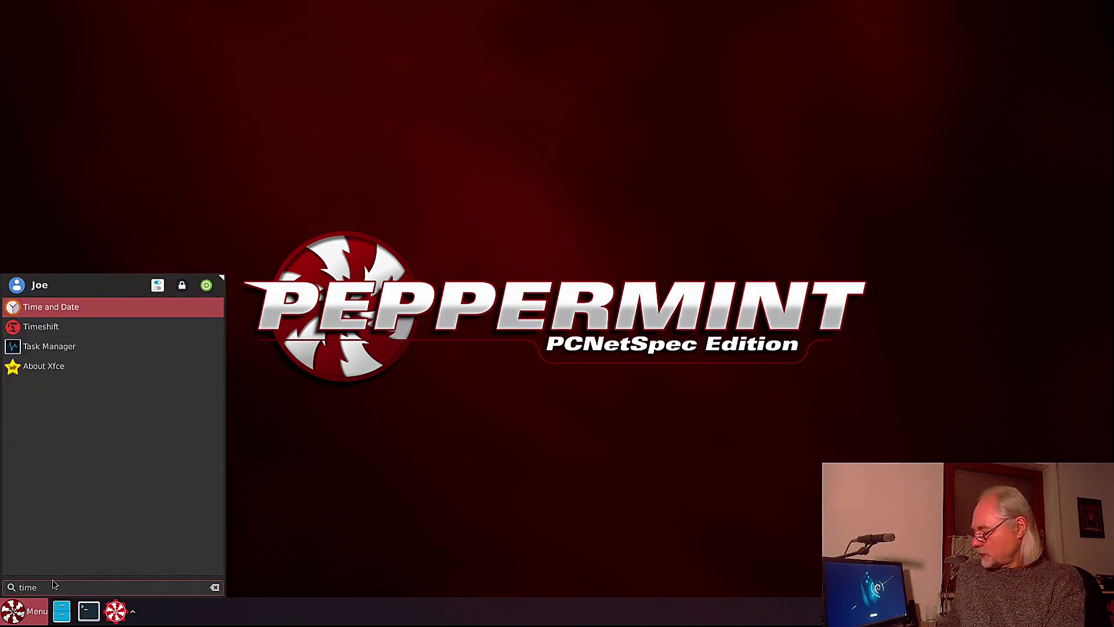
{"action": "key", "text": "Down"}
{"action": "key", "text": "Return"}
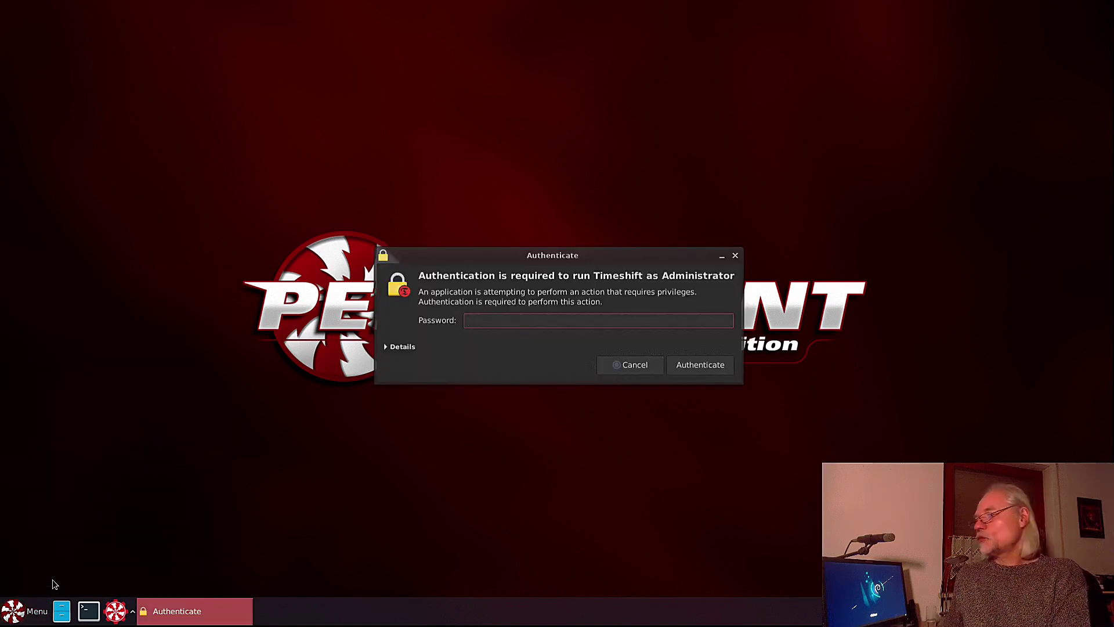
{"action": "type", "text": "•••••"}
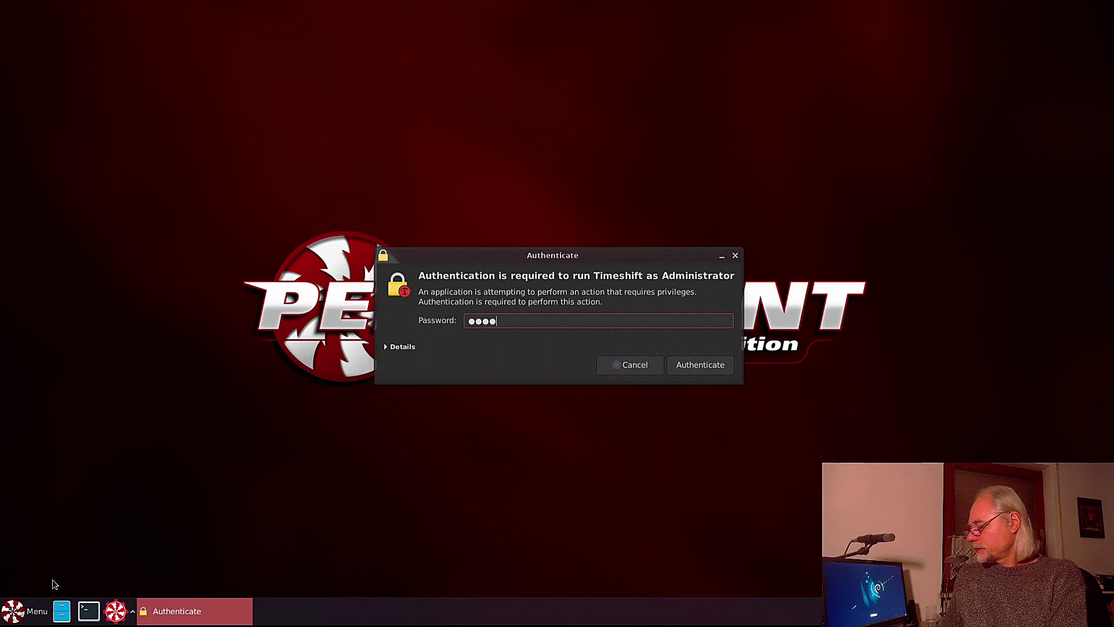
{"action": "key", "text": "Return"}
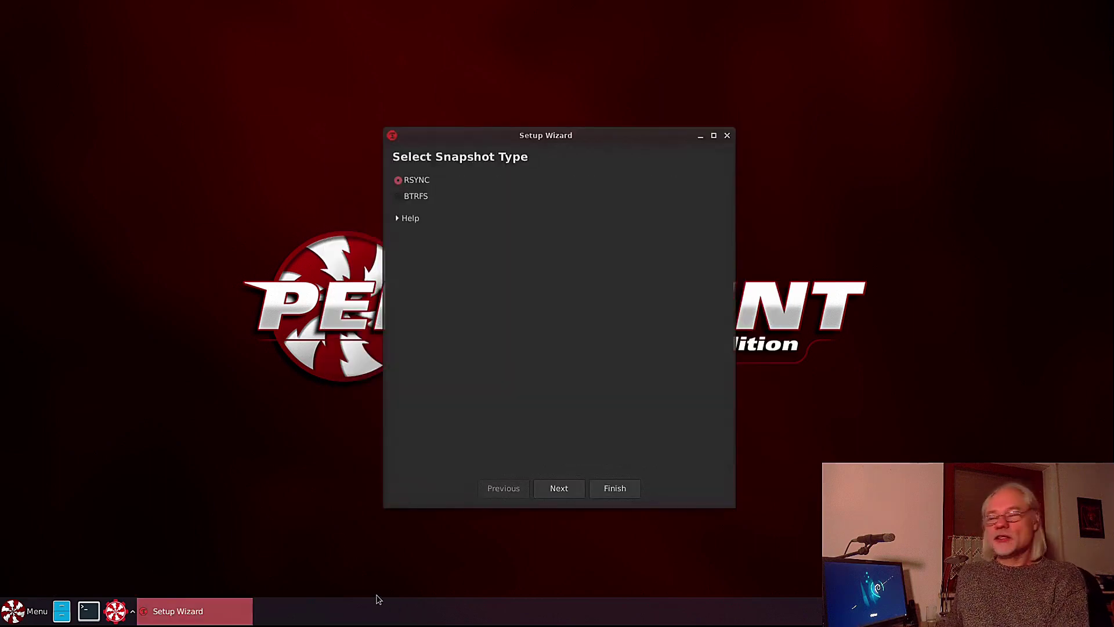
Maximize the Setup Wizard and expand the help describing incremental, hard-linked RSYNC snapshots
{"action": "key", "text": "alt+F10"}
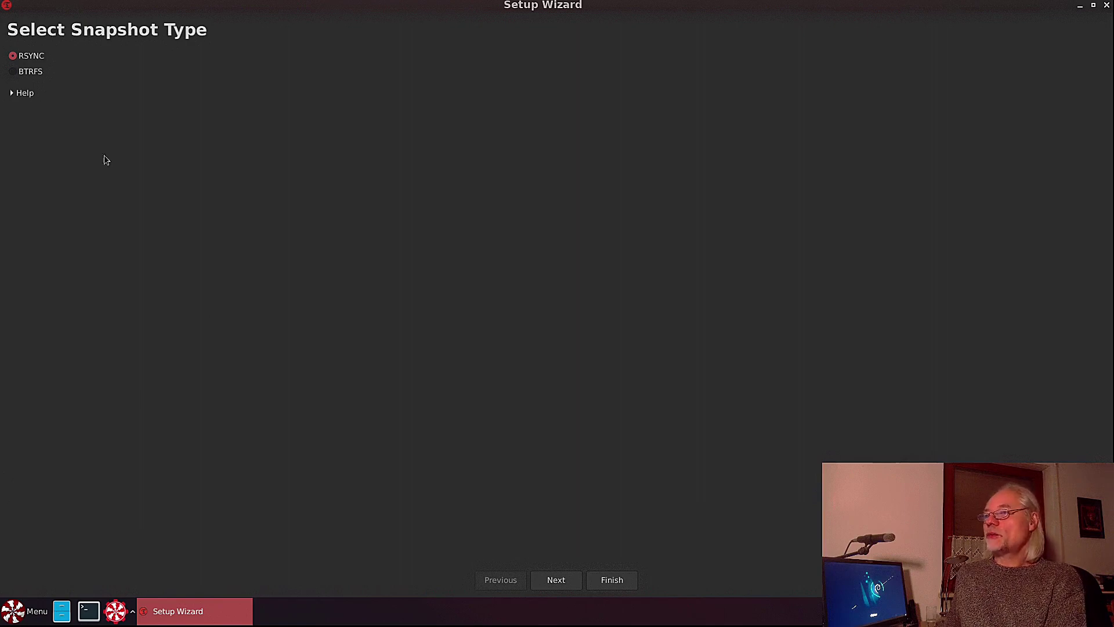
{"action": "left_click", "coordinate": [12, 93]}
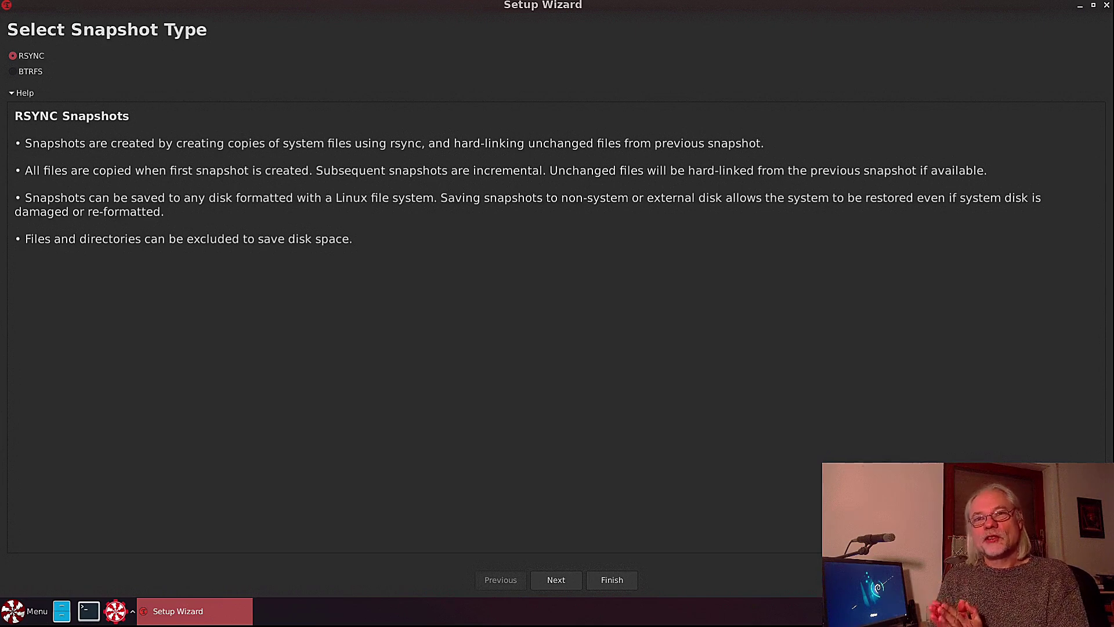
Select BTRFS as the snapshot type to show its copy-on-write snapshot description
{"action": "left_click", "coordinate": [12, 71]}
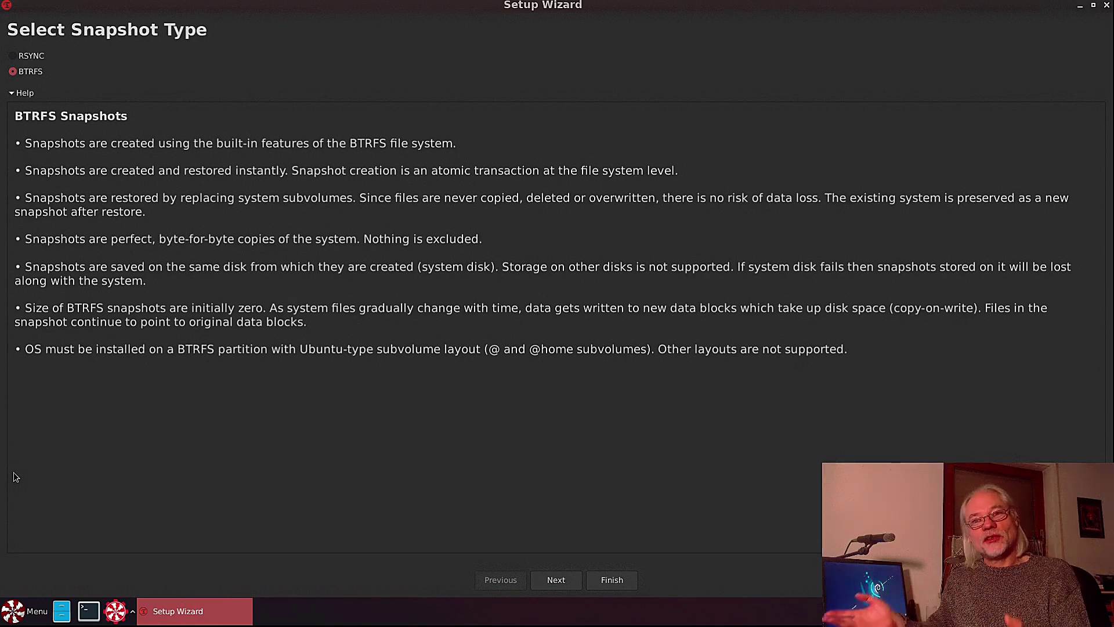
Preview the snapshot location page, then go back to Select Snapshot Type with RSYNC chosen
{"action": "left_click", "coordinate": [561, 578]}
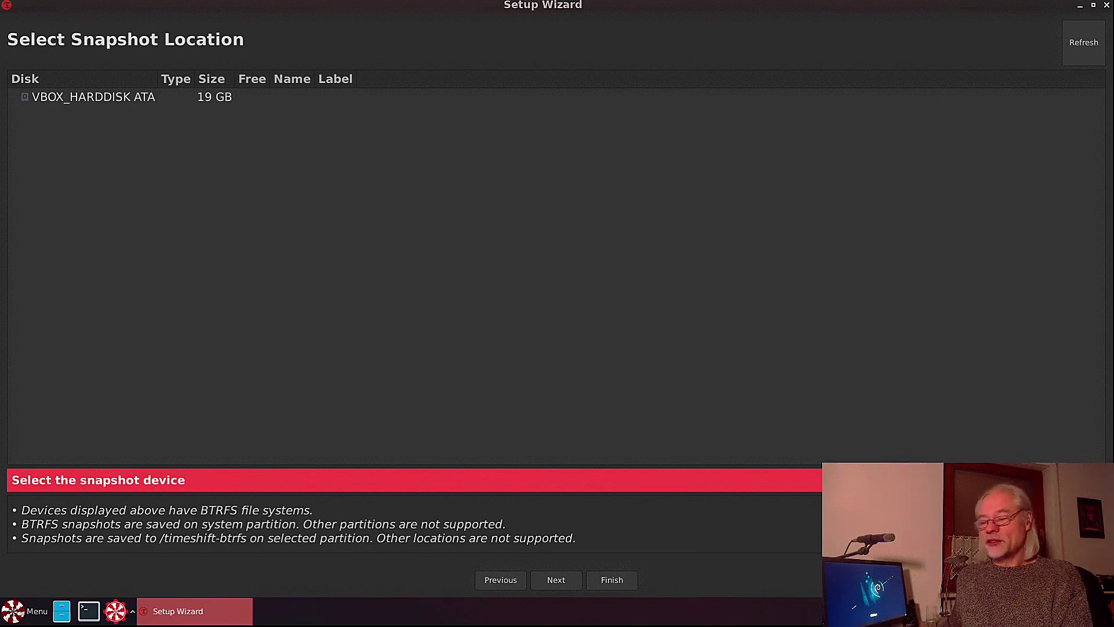
{"action": "left_click", "coordinate": [504, 579]}
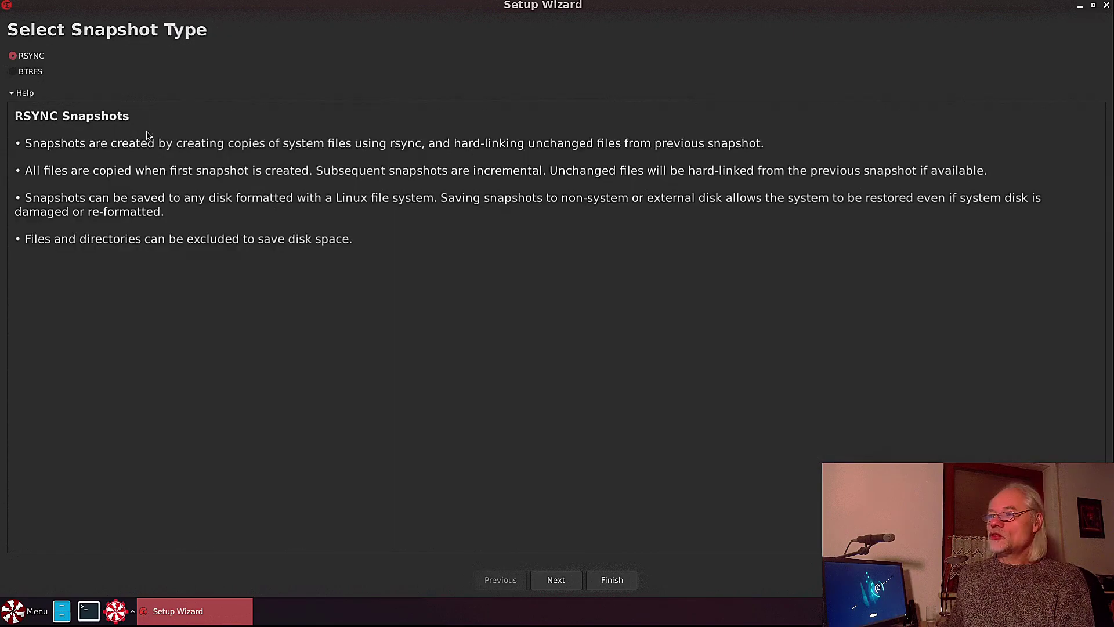
Advance to Select Snapshot Location, keeping ext4 partition sda1 (19 GB, 14 GB free) as target
{"action": "left_click", "coordinate": [557, 580]}
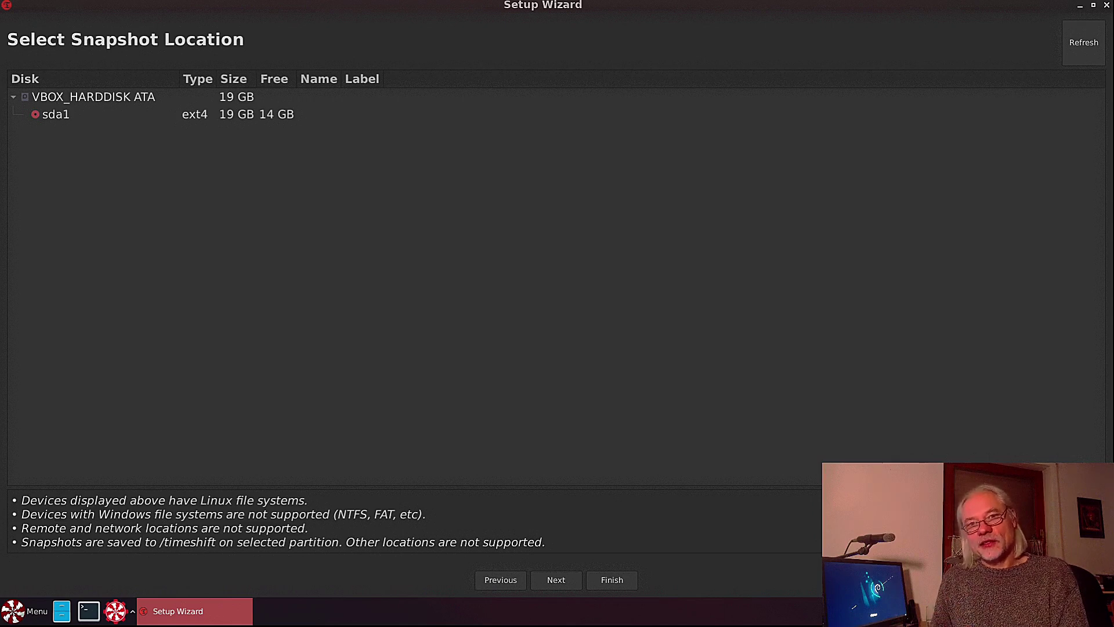
On the schedule levels page, set the number of daily snapshots kept to 6
{"action": "key", "text": "Return"}
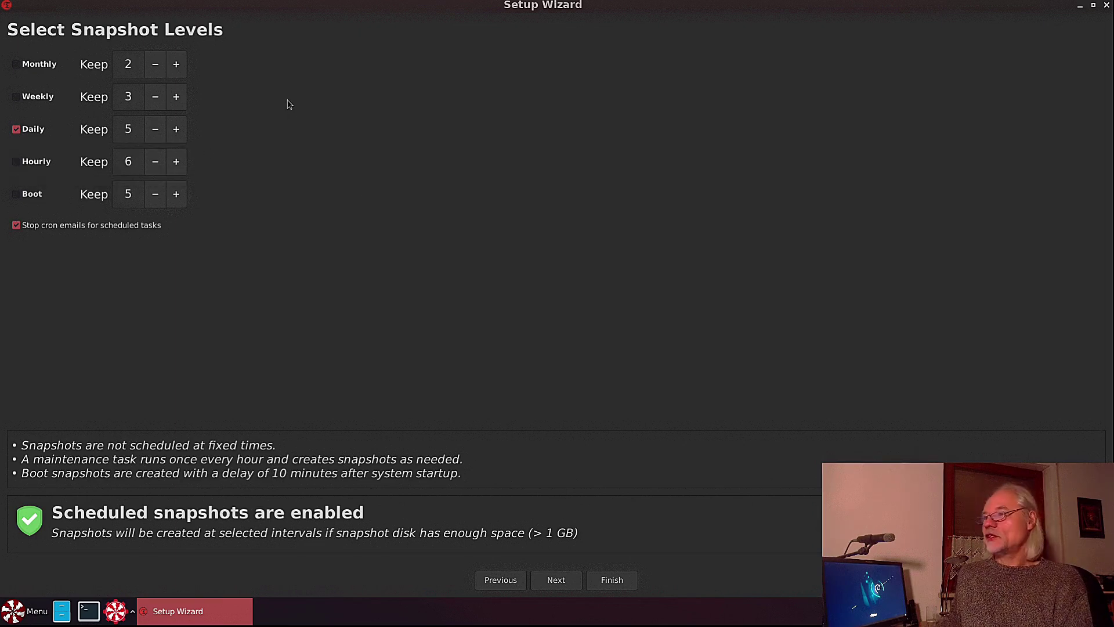
{"action": "left_click", "coordinate": [155, 133]}
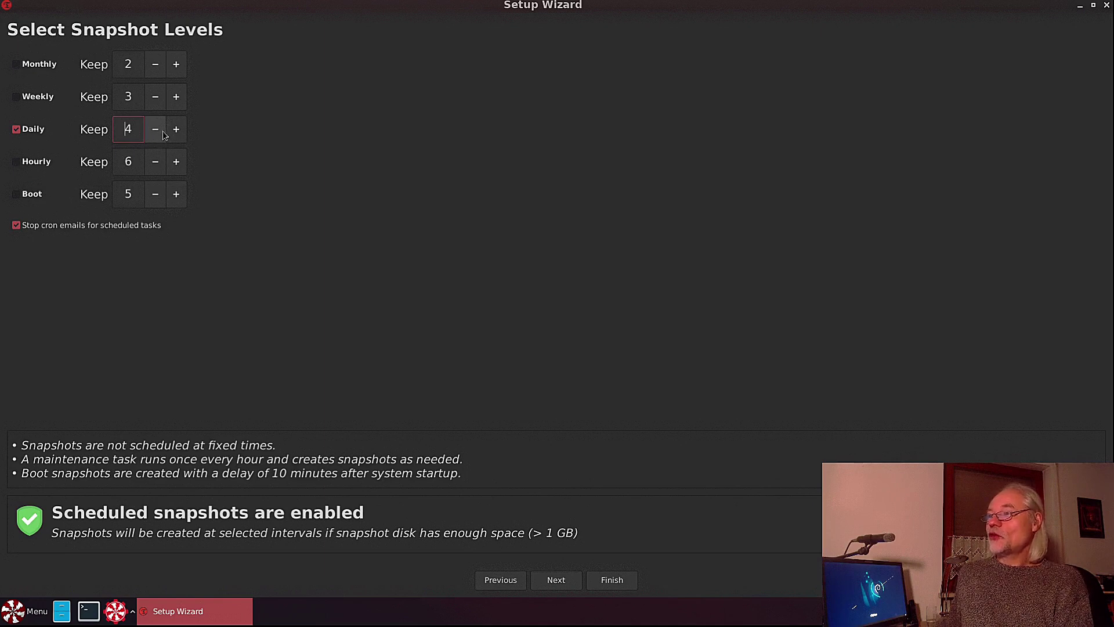
{"action": "left_click", "coordinate": [178, 131]}
{"action": "left_click", "coordinate": [179, 131]}
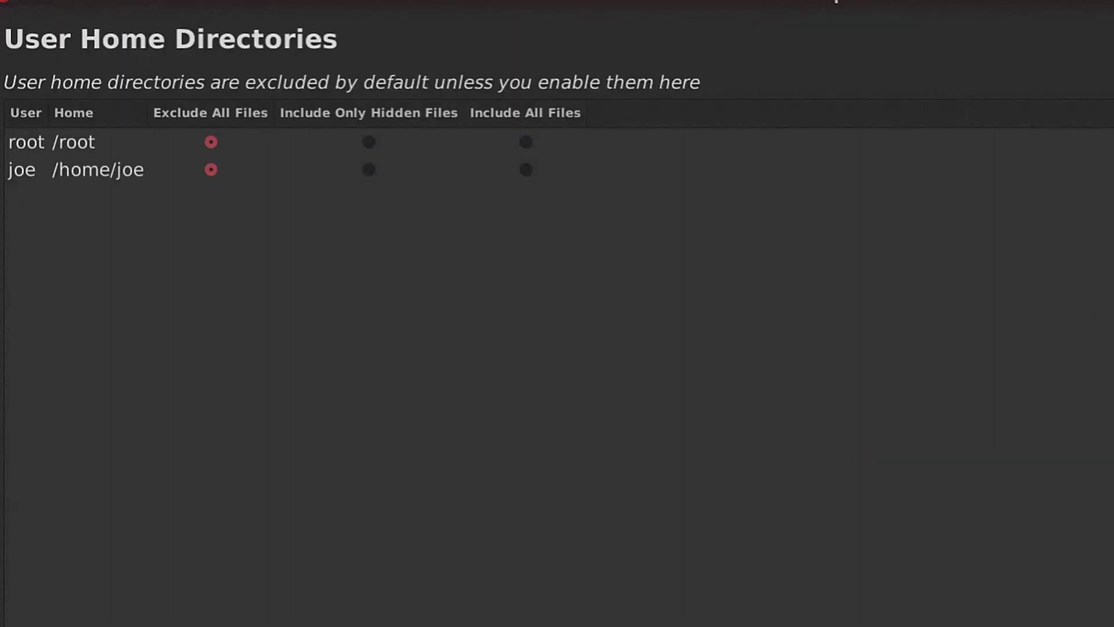
Set the user's home directory to Include Only Hidden Files
{"action": "left_click", "coordinate": [530, 173]}
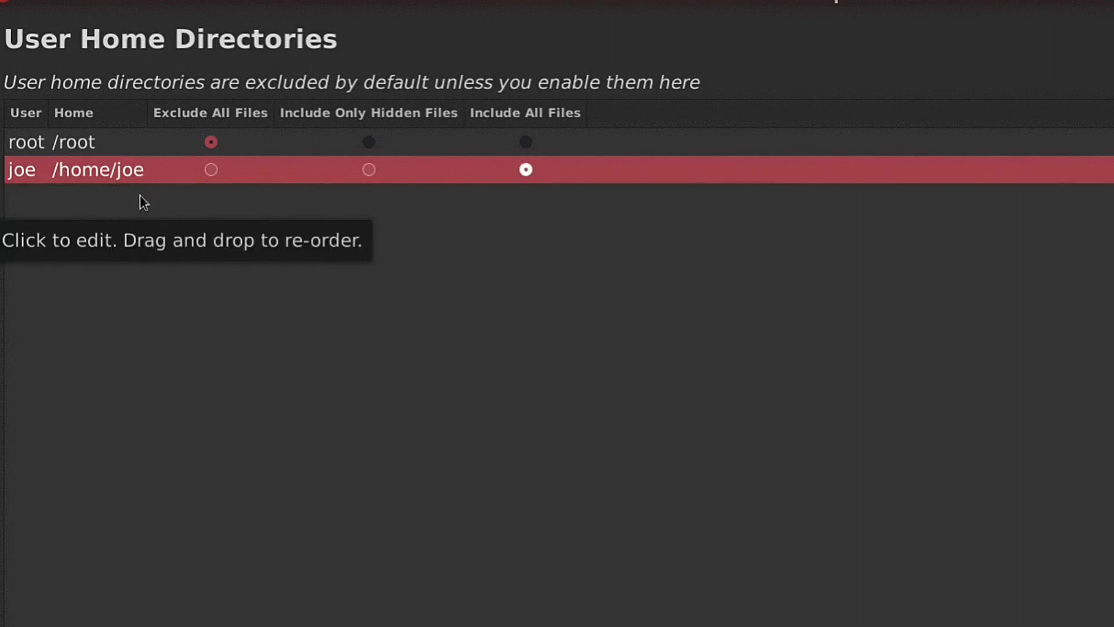
{"action": "left_click", "coordinate": [369, 170]}
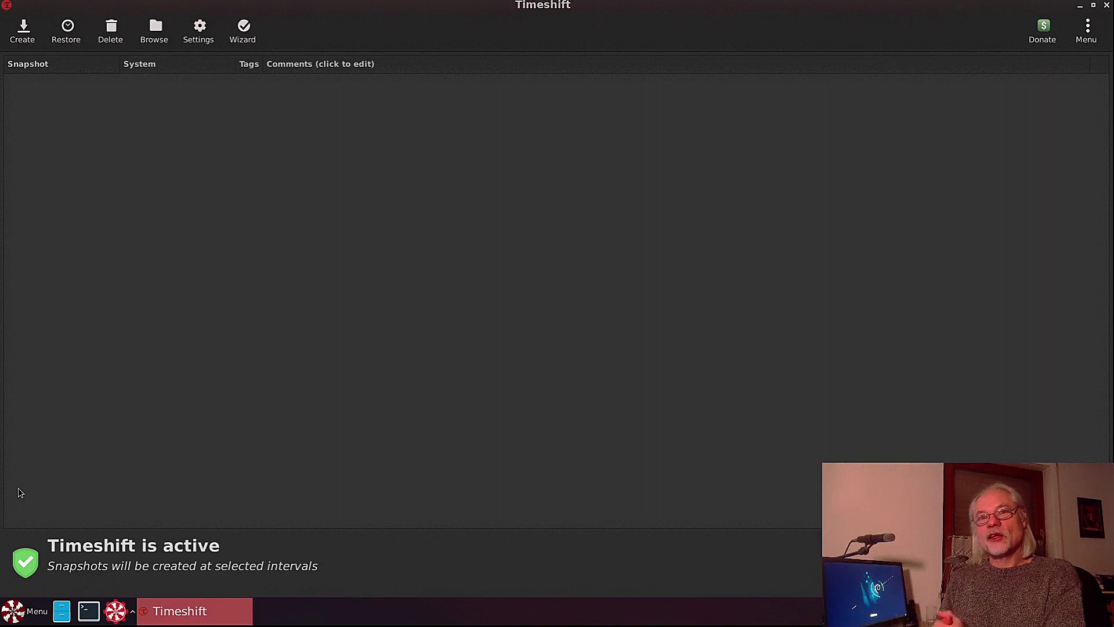
{"action": "left_click", "coordinate": [23, 32]}
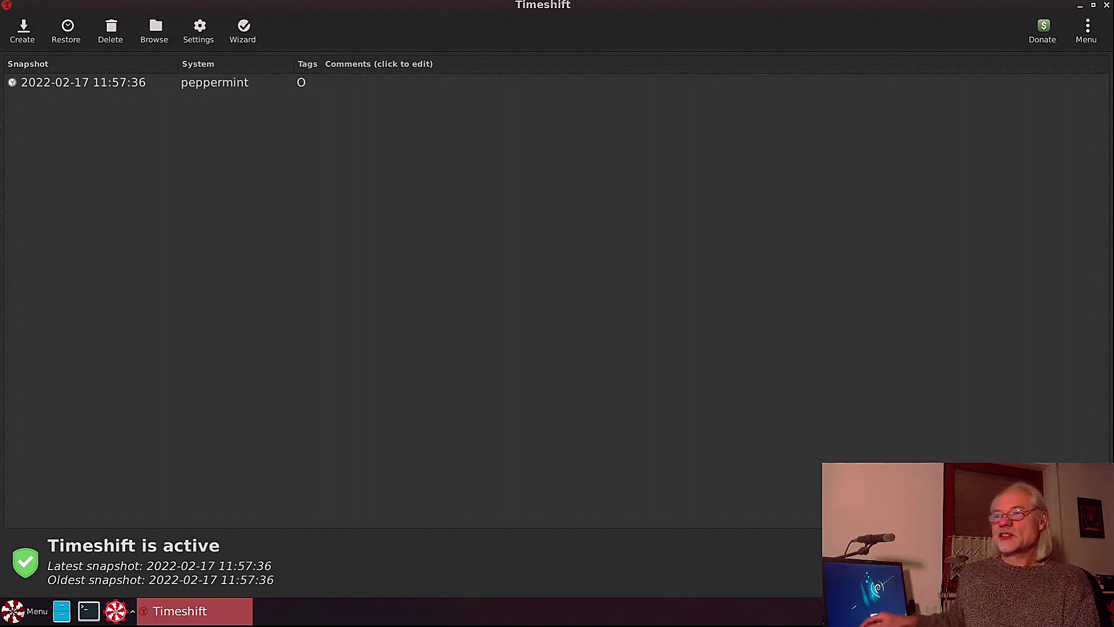
{"action": "left_click", "coordinate": [73, 83]}
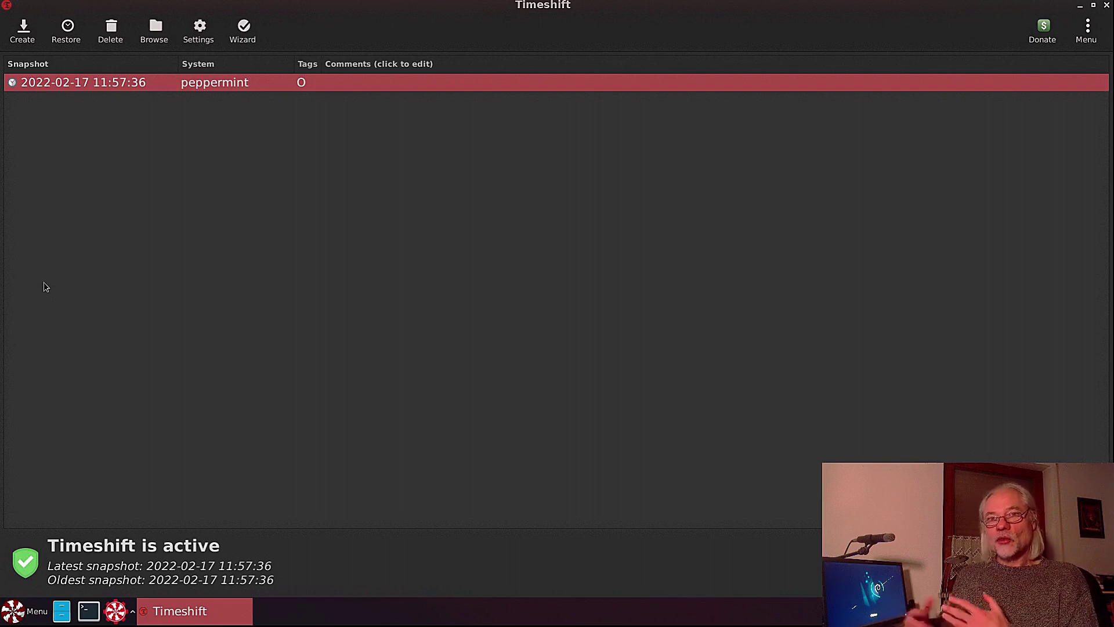
{"action": "key", "text": "Return"}
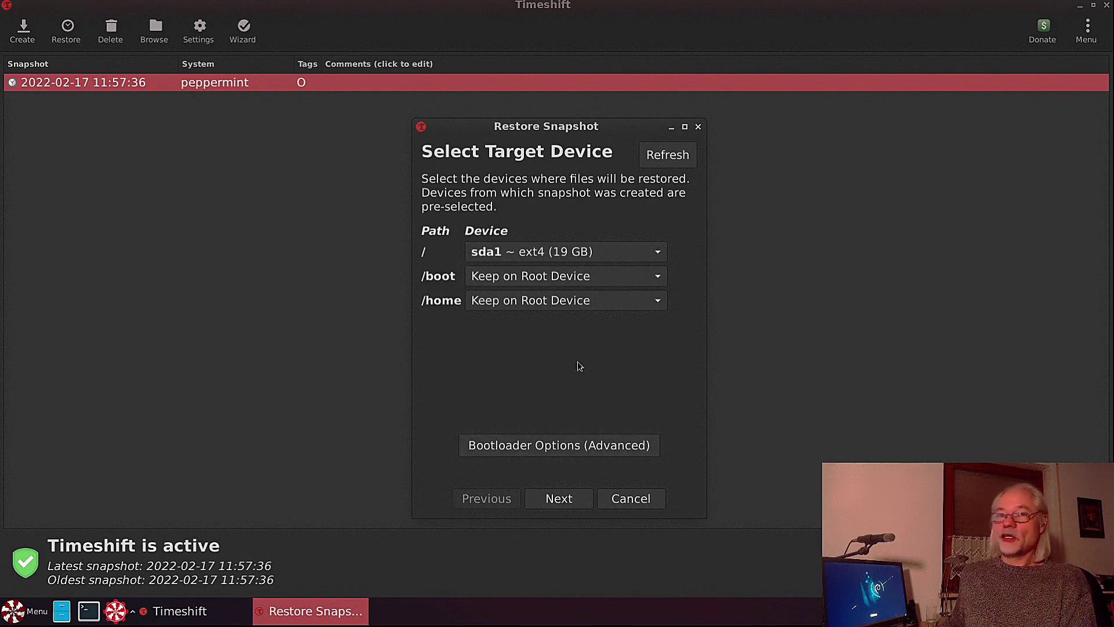
{"action": "left_click", "coordinate": [559, 445]}
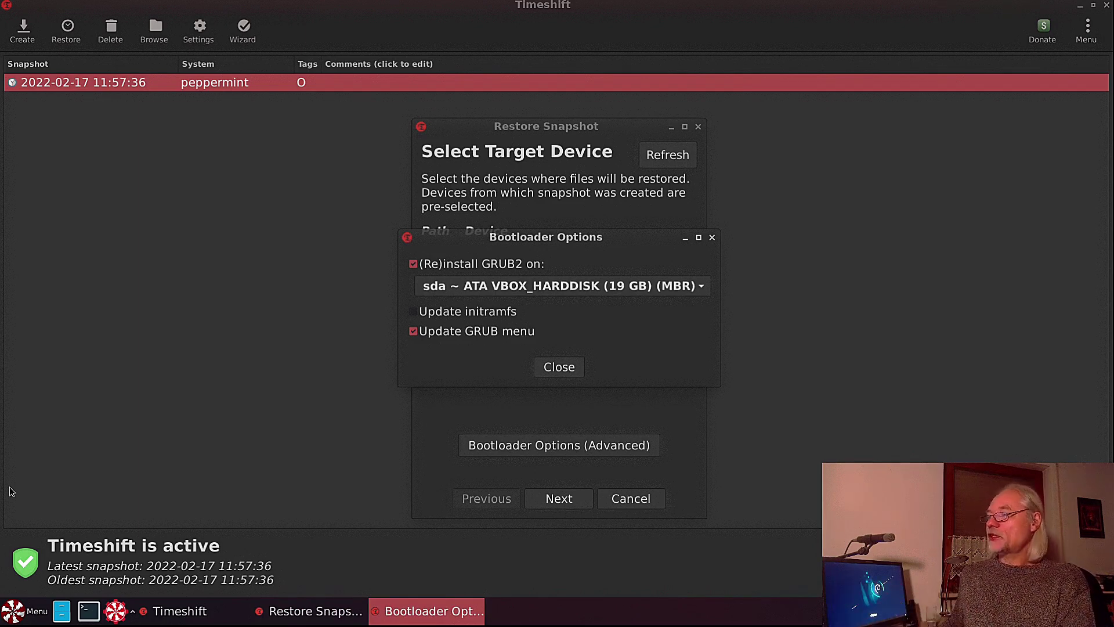
{"action": "key", "text": "Escape"}
{"action": "key", "text": "Escape"}
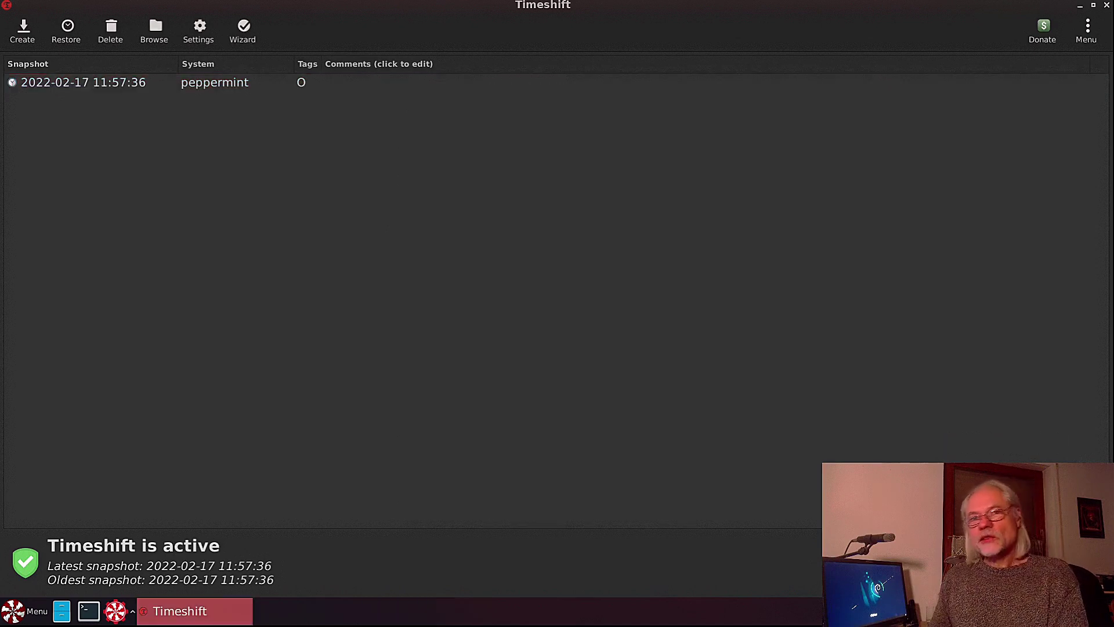